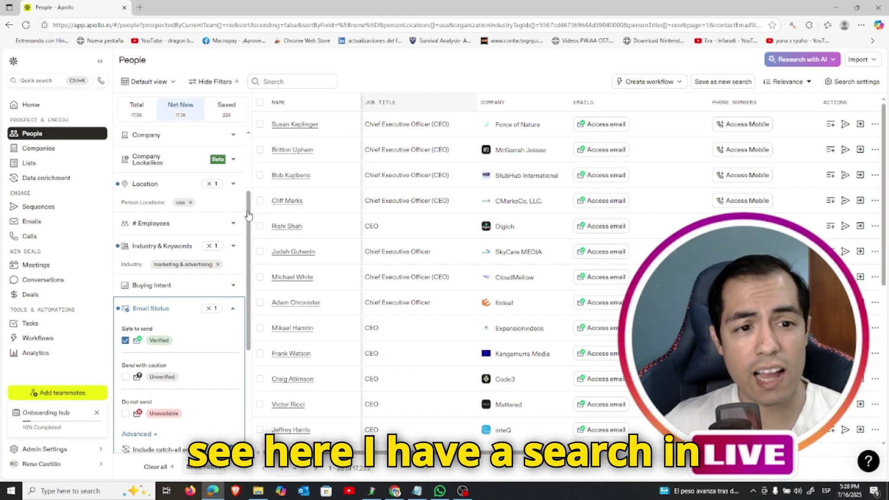
Step: Scrape 2 pages of Apollo CEO results with the Apollo Scraper and show the downloaded contacts CSV
left_click_drag(248, 210, 248, 250)
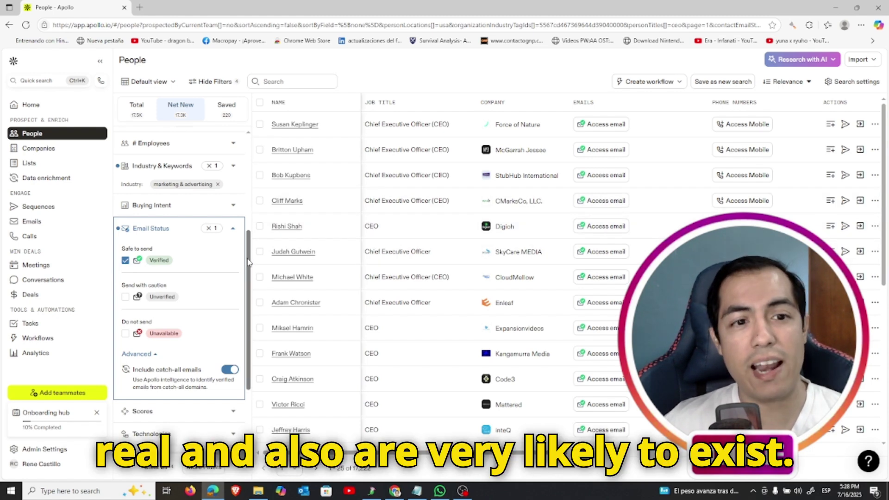
scroll(249, 263, "up", 4)
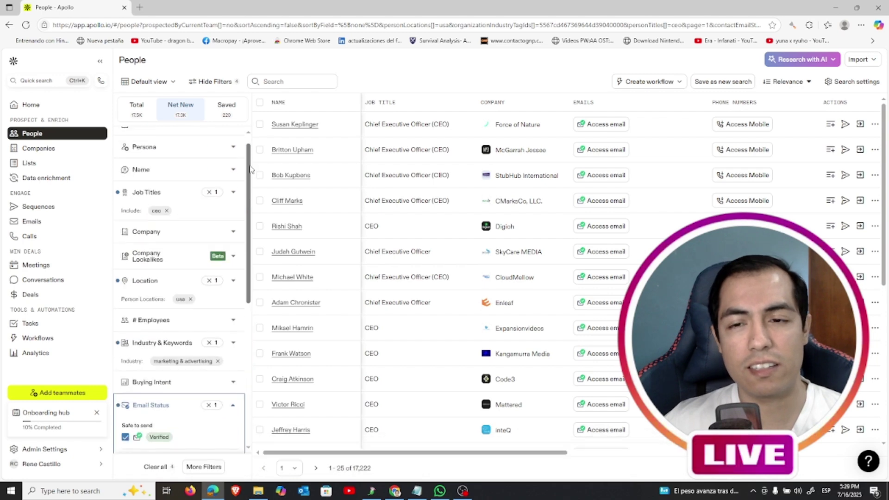
left_click(791, 25)
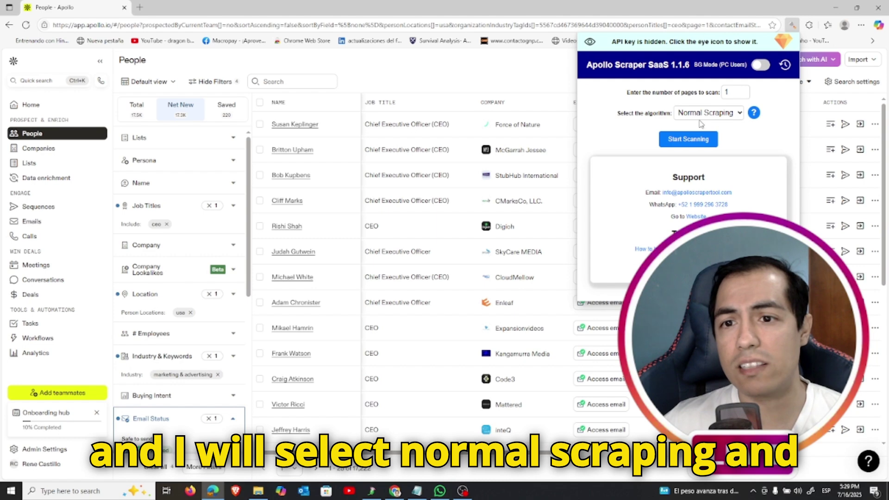
double_click(734, 92)
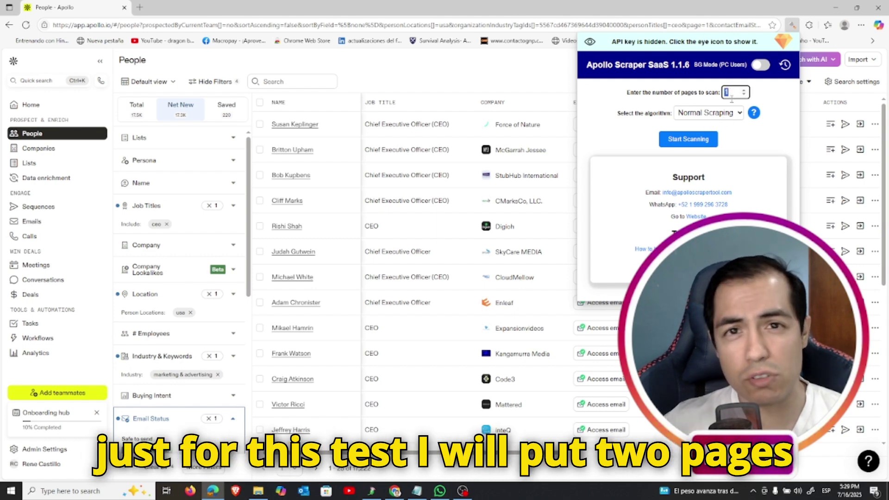
left_click(698, 146)
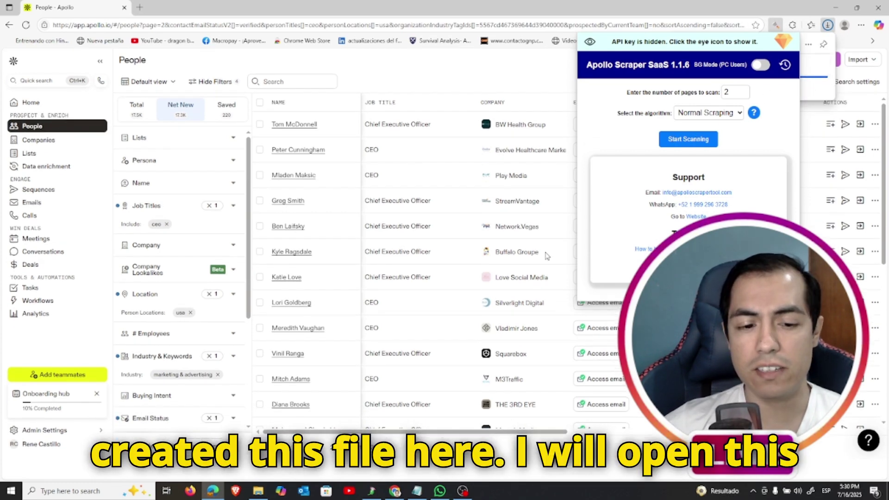
left_click(811, 81)
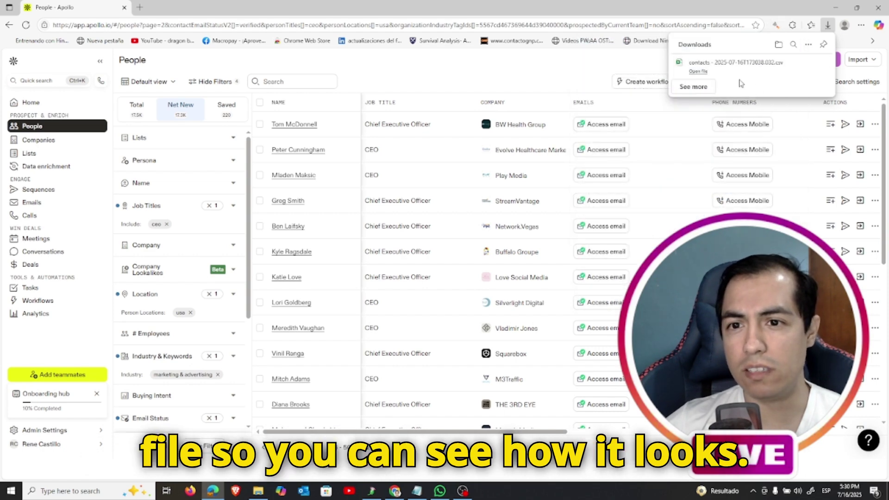
Step: Open the contacts CSV in Excel, widen column C to reveal the email_not_unlocked placeholders, then close it
left_click(709, 72)
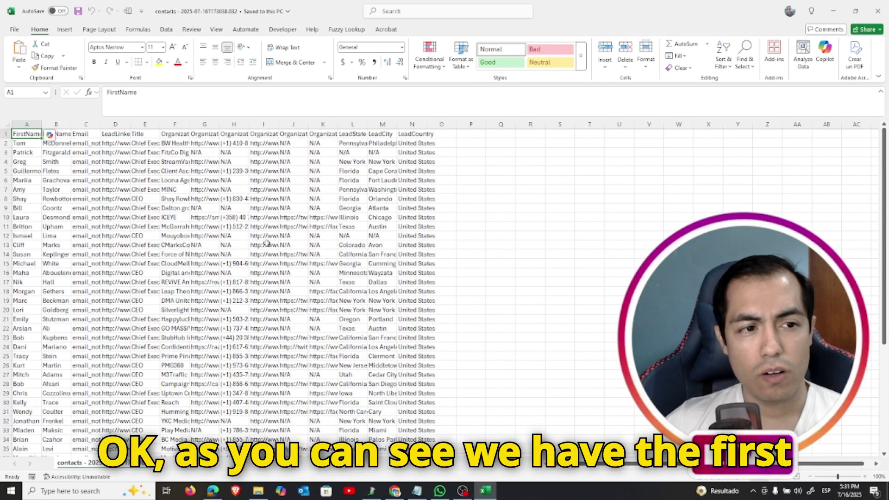
left_click(70, 136)
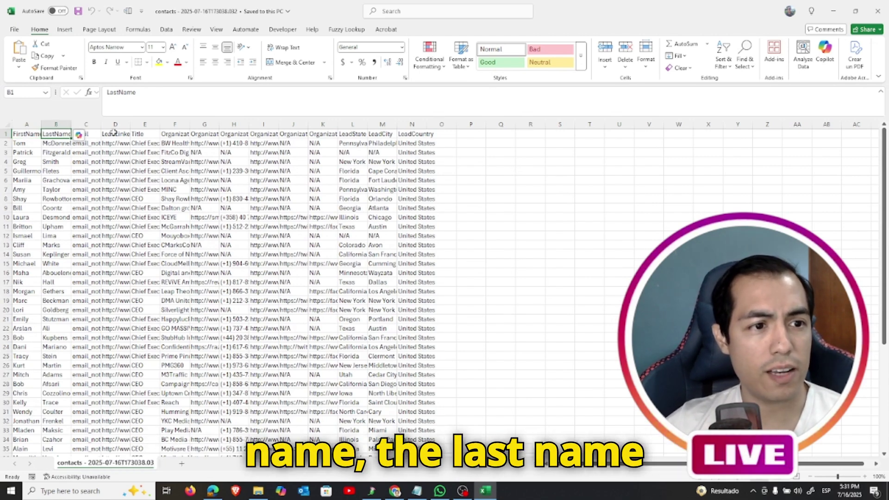
left_click_drag(101, 124, 164, 128)
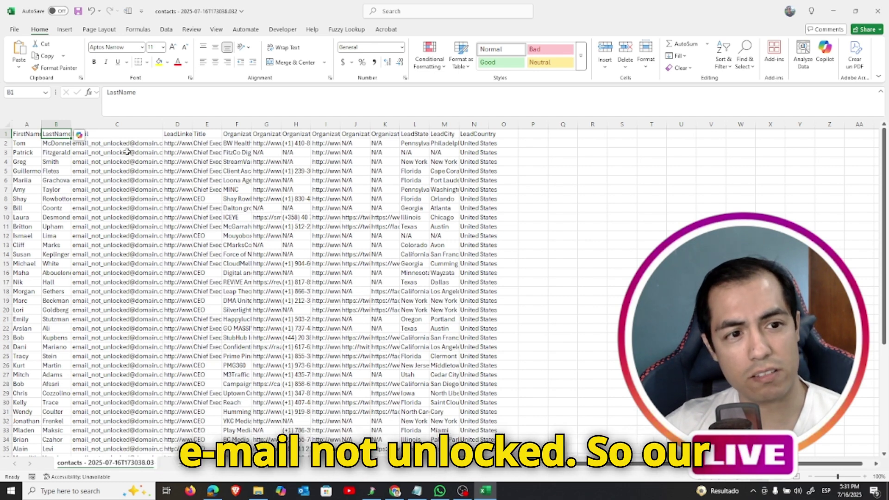
scroll(156, 209, "down", 10)
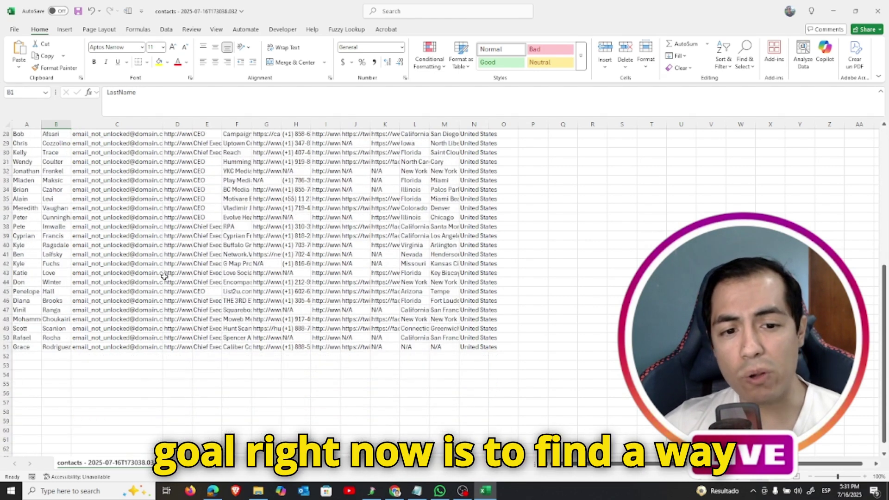
scroll(165, 275, "up", 10)
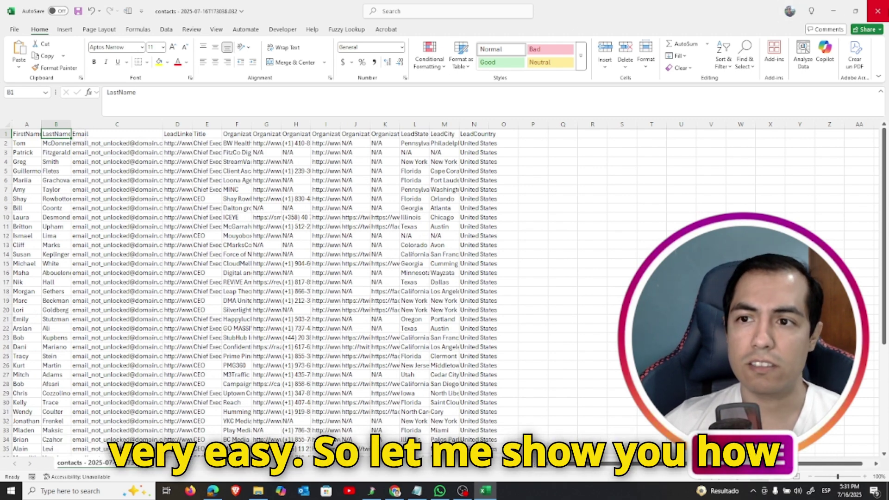
left_click(877, 12)
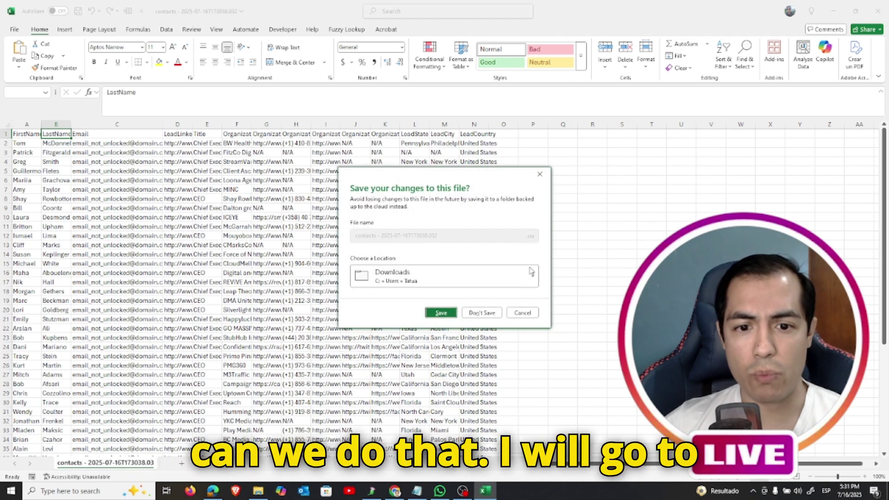
Step: Discard the spreadsheet changes and start a new MatchKraft bulk job named 'apollo job'
left_click(494, 315)
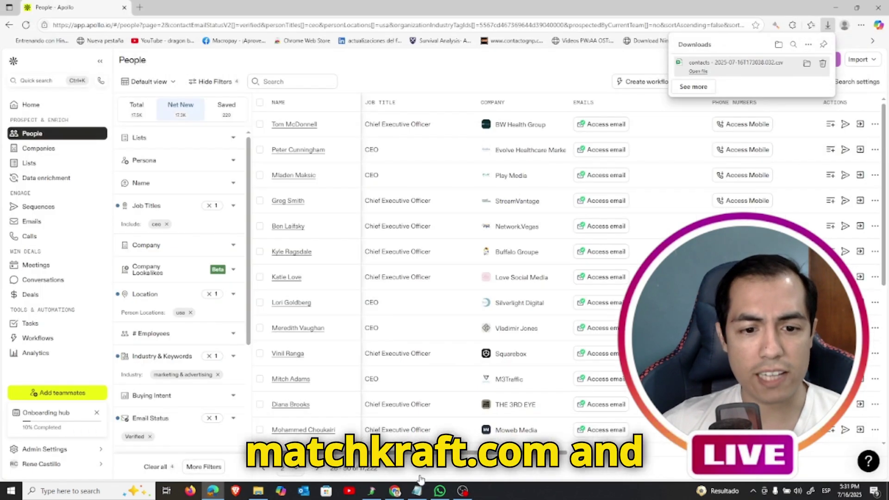
left_click(401, 491)
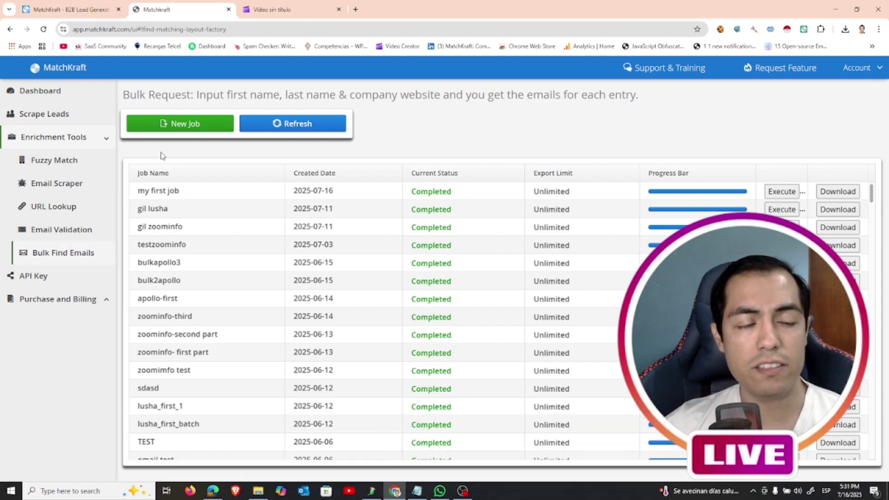
left_click(229, 127)
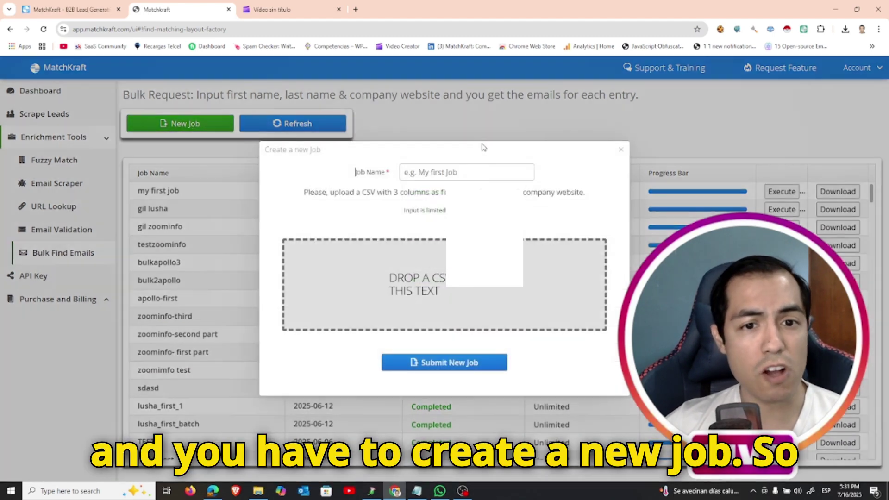
left_click(453, 166)
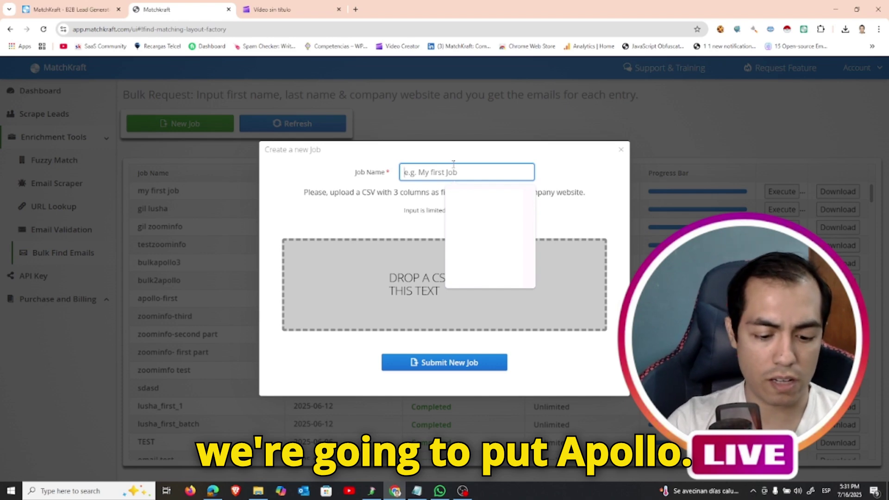
type("apollo job")
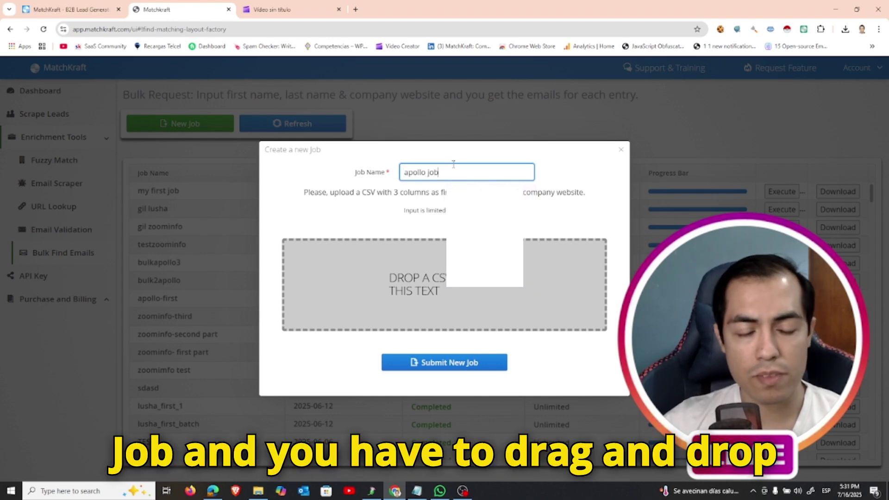
Step: Refresh Downloads and drop the newest contacts CSV into the job's upload area
left_click(258, 490)
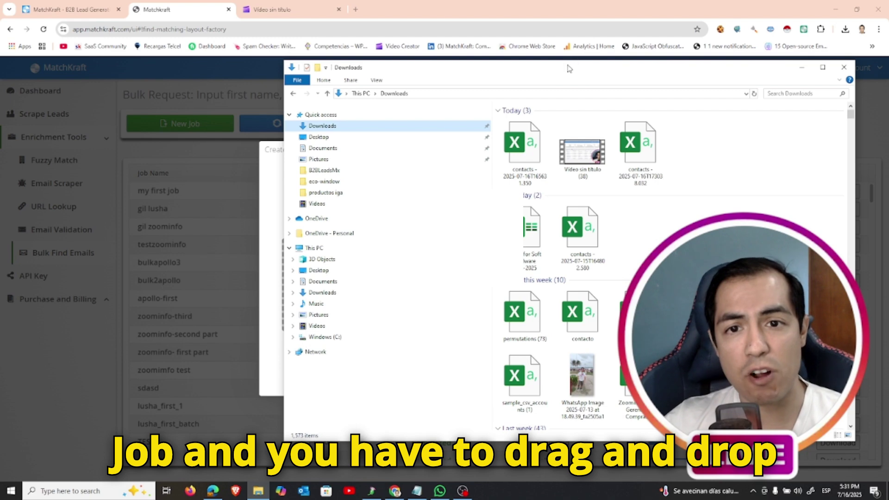
left_click_drag(637, 73, 663, 73)
right_click(826, 178)
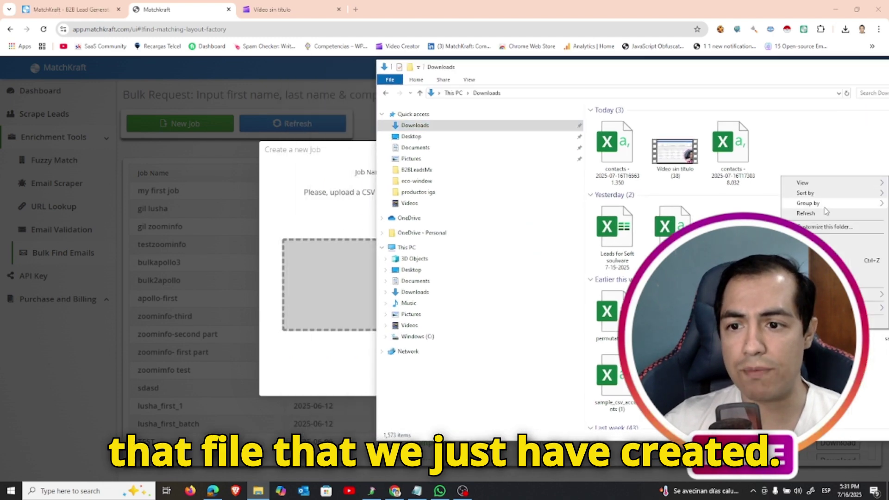
left_click(824, 215)
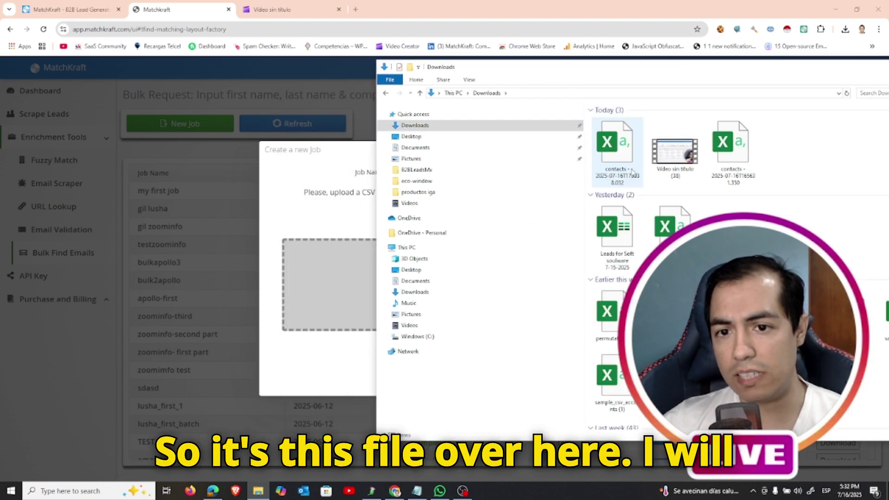
left_click_drag(613, 163, 356, 277)
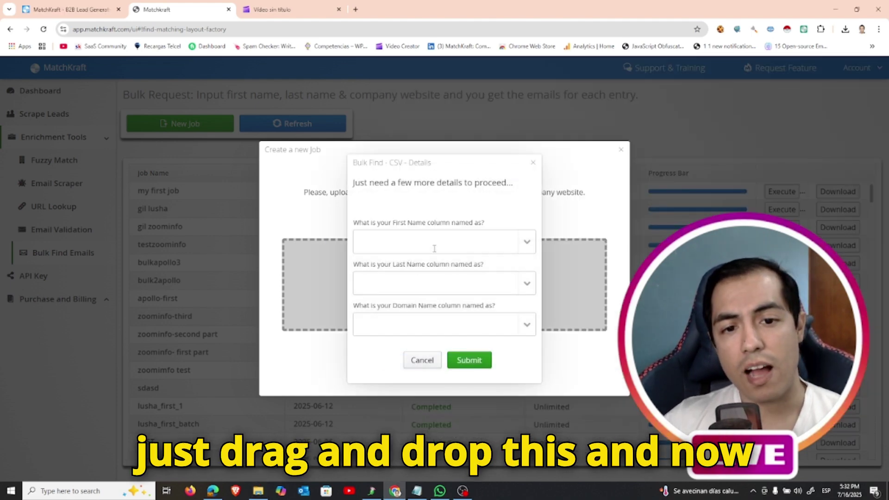
Step: Map FirstName, LastName and OrganizationWebsiteUrl to the first name, last name and domain columns, then submit the job
left_click(526, 241)
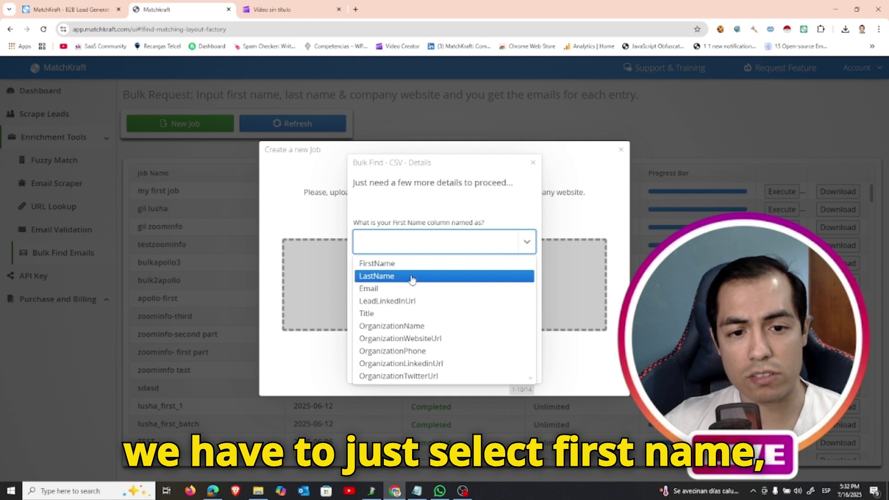
left_click(411, 267)
left_click(526, 283)
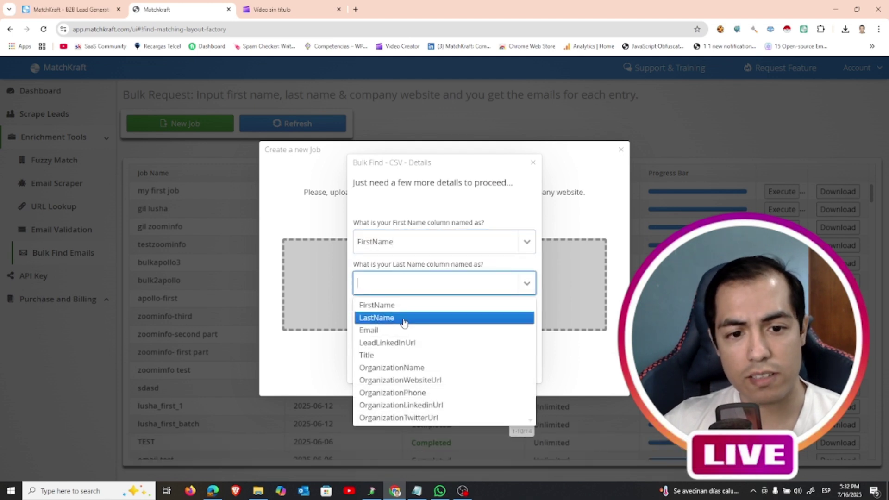
left_click(405, 317)
left_click(525, 324)
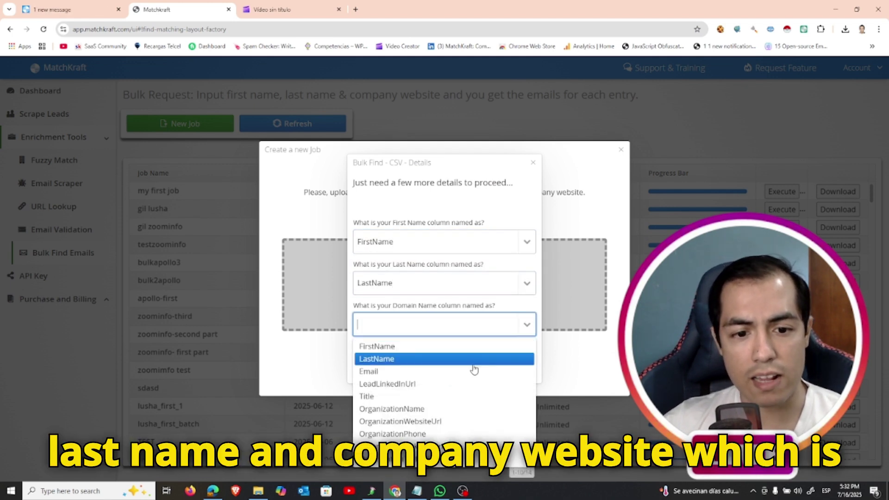
left_click(439, 421)
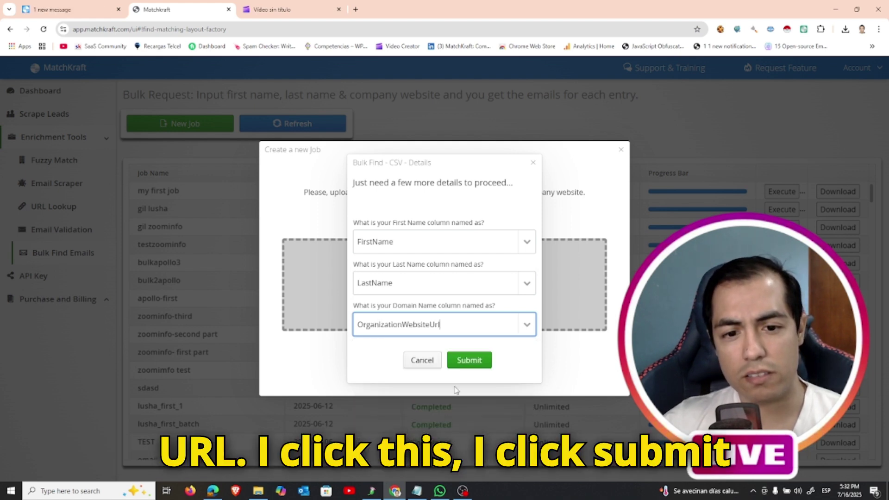
left_click(467, 361)
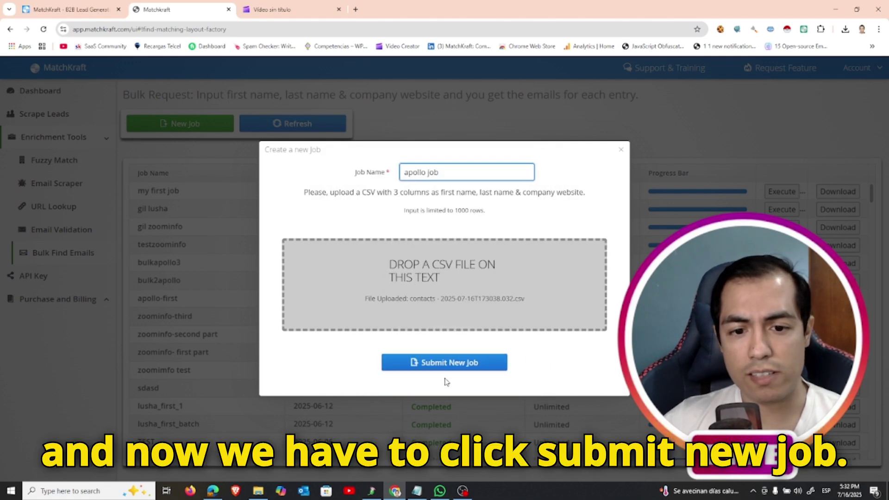
left_click(456, 366)
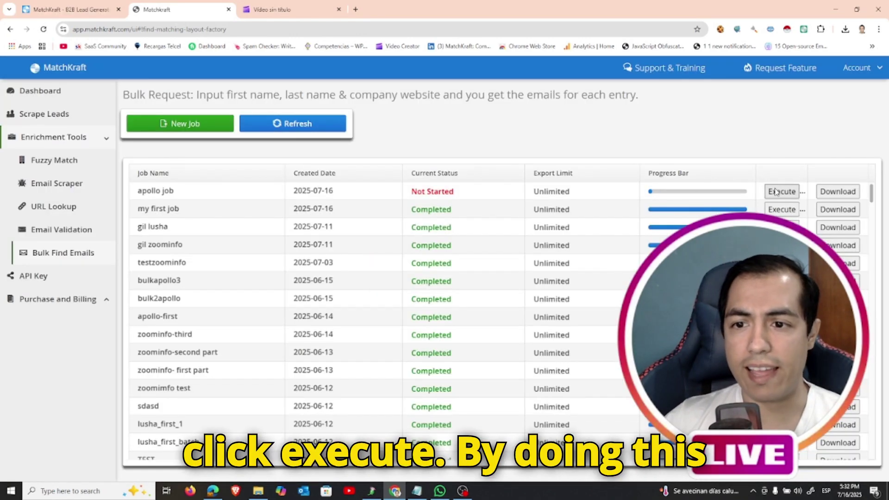
Step: Execute the apollo job and refresh the job list until its status reads Completed
left_click(781, 191)
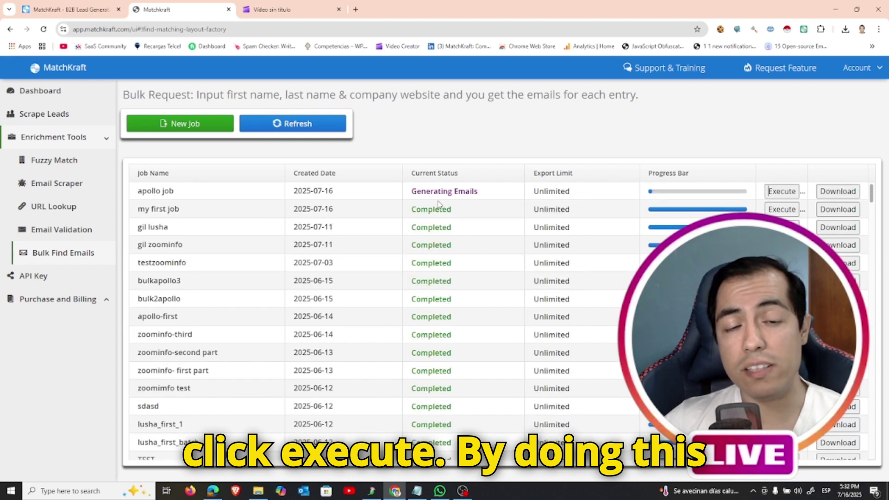
left_click(324, 129)
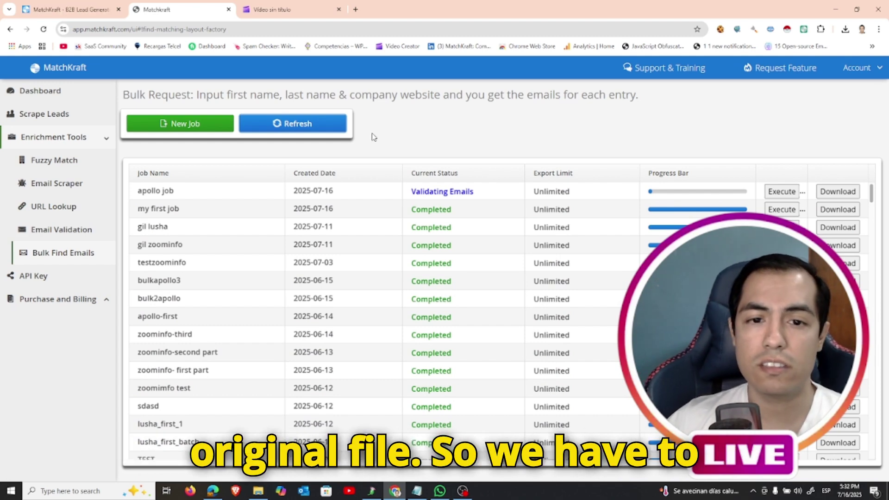
left_click(316, 125)
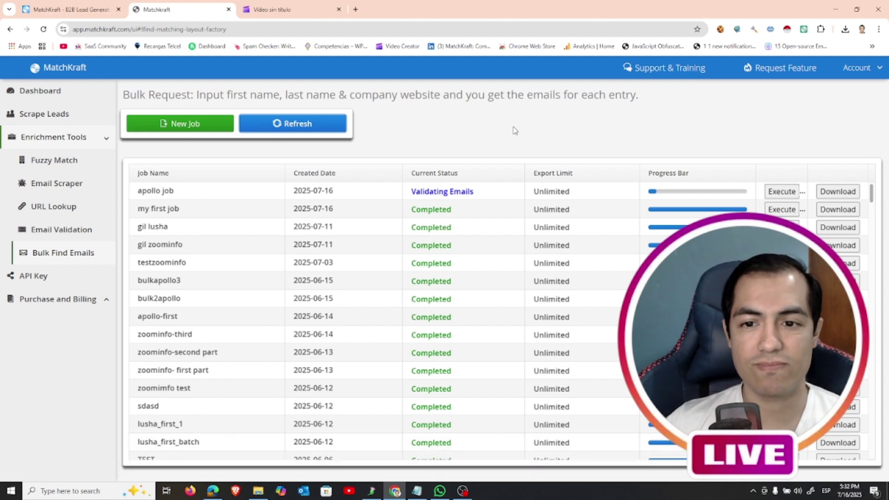
left_click(320, 125)
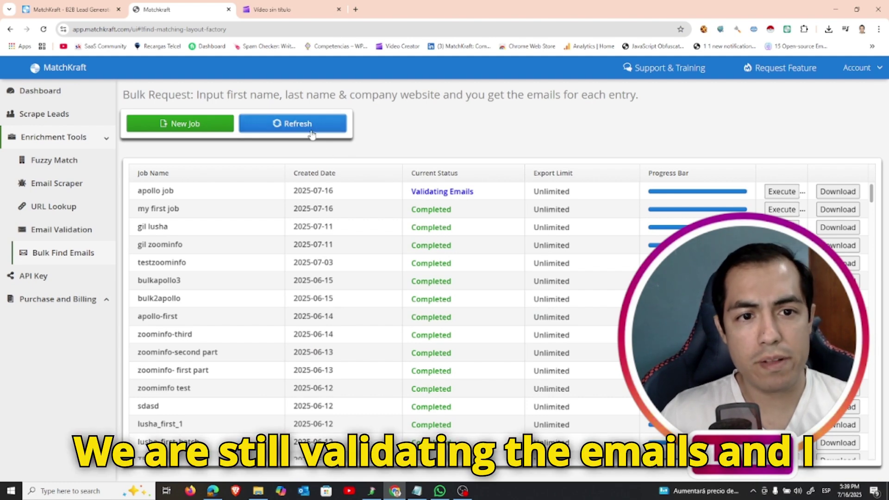
left_click(311, 129)
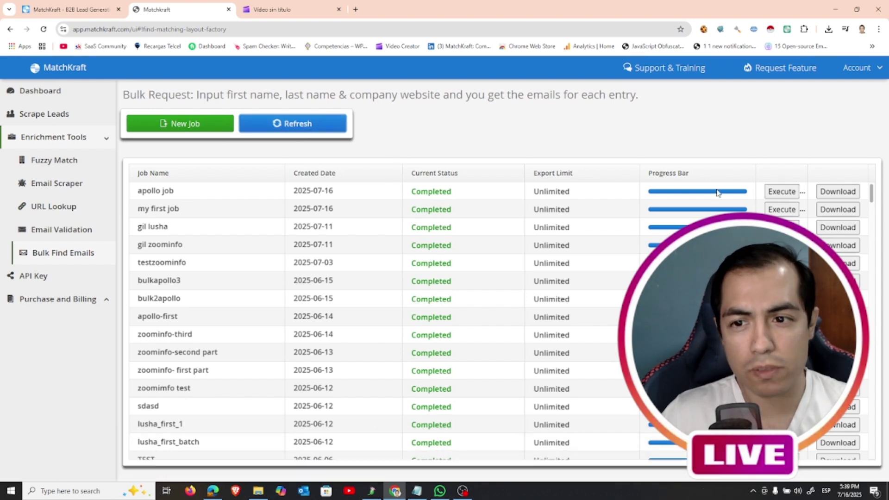
Step: Preview the apollo job results and filter Valid Emails by '@', leaving 27 of 45 contacts
left_click(836, 191)
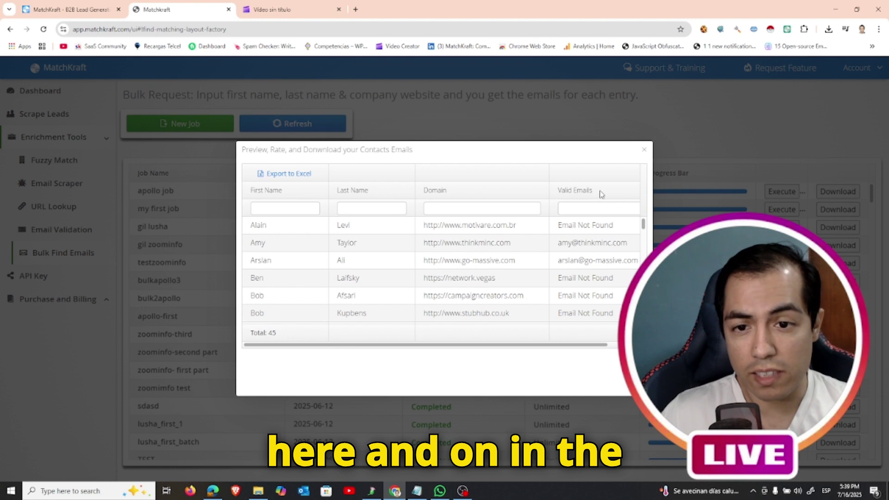
mouse_move(643, 226)
left_mouse_down()
mouse_move(645, 251)
mouse_move(644, 225)
left_mouse_up()
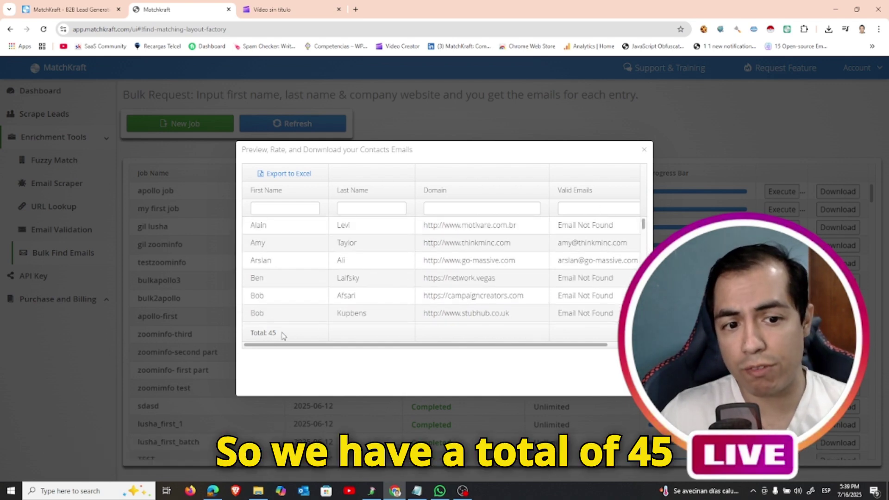
left_click(582, 207)
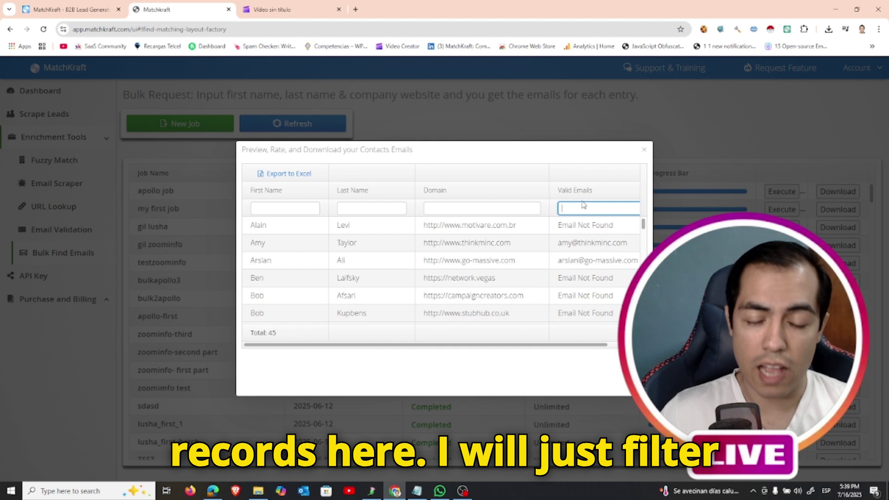
type("@")
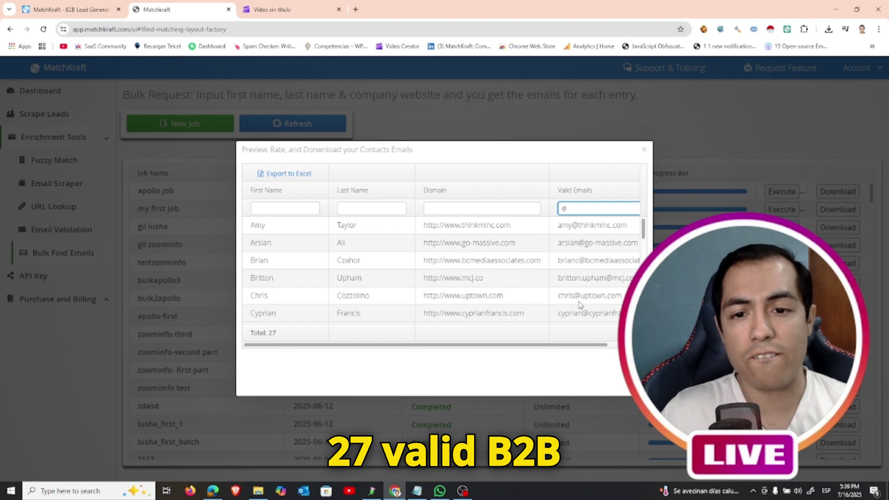
mouse_move(643, 229)
left_mouse_down()
mouse_move(644, 254)
mouse_move(643, 227)
left_mouse_up()
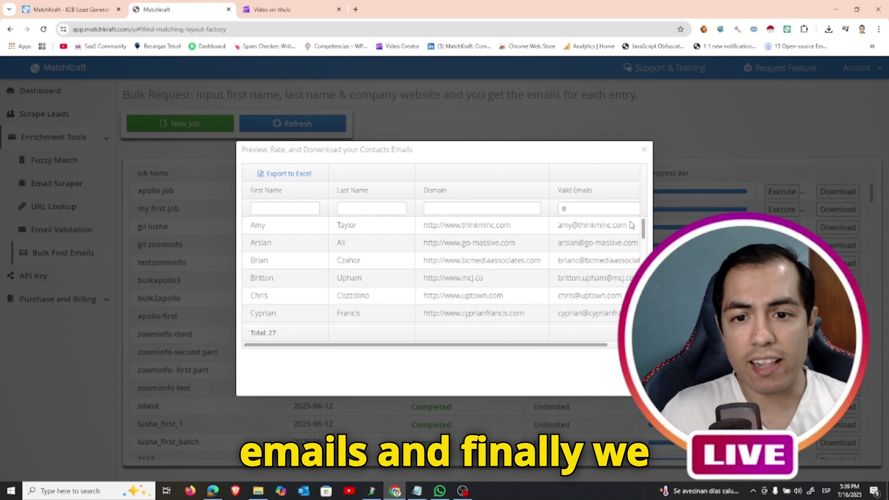